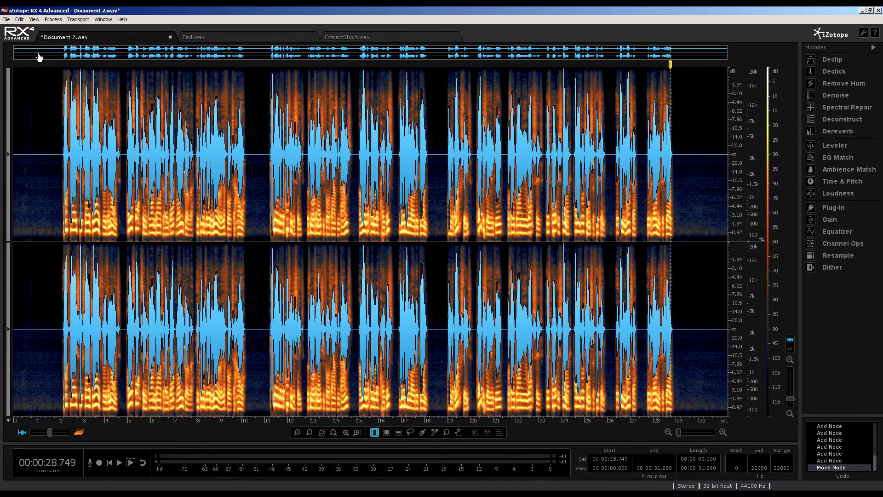
Show the clip gain envelope and examine its existing dips around the 19 to 24 second passage.
click(34, 20)
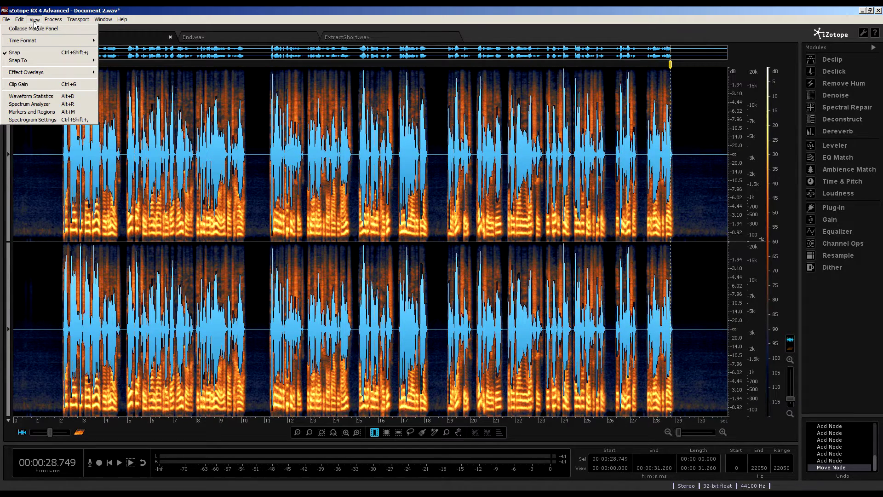
click(19, 85)
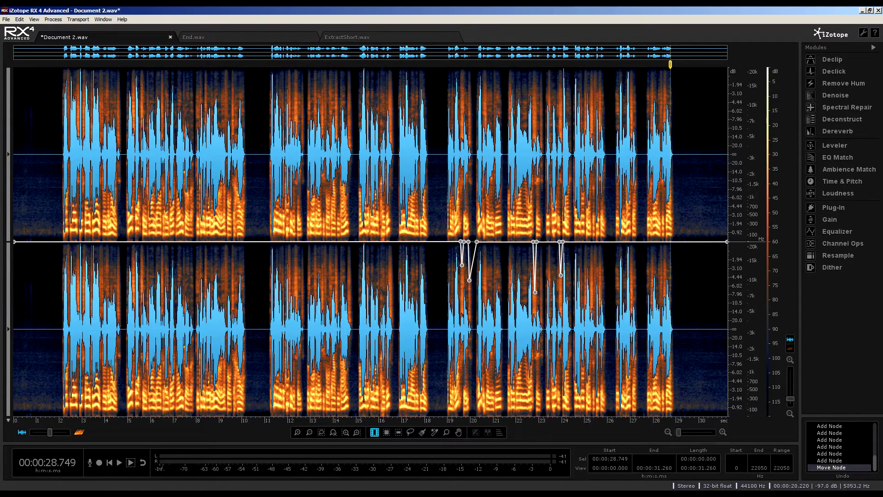
click(475, 305)
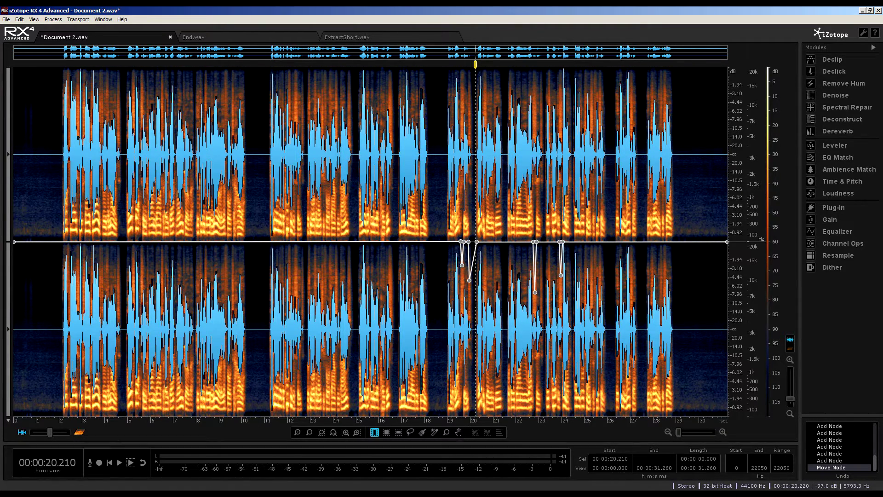
click(481, 216)
scroll(481, 216, up, 2)
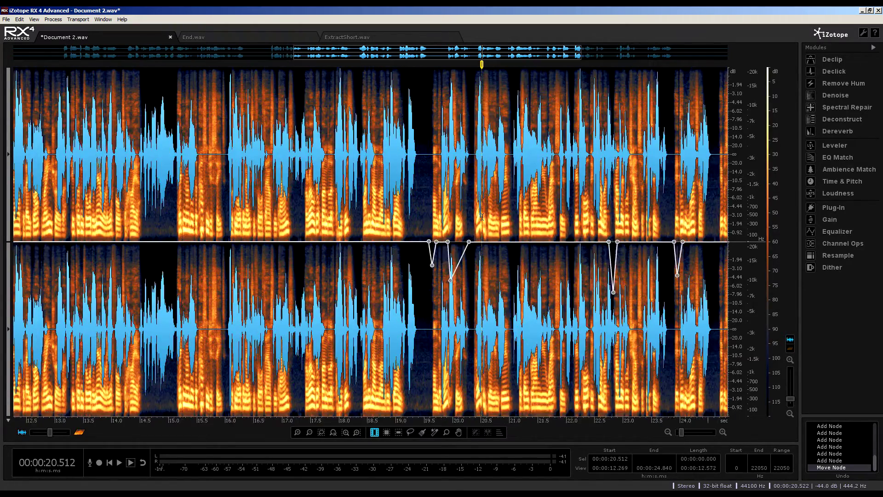
scroll(482, 217, up, 2)
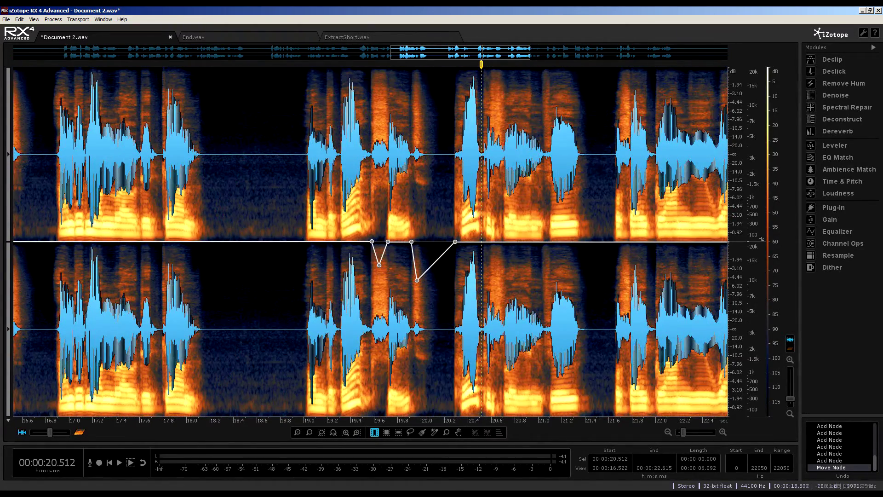
Play the recording from about 18.4 seconds to the end of the speech to check its sibilants.
click(228, 208)
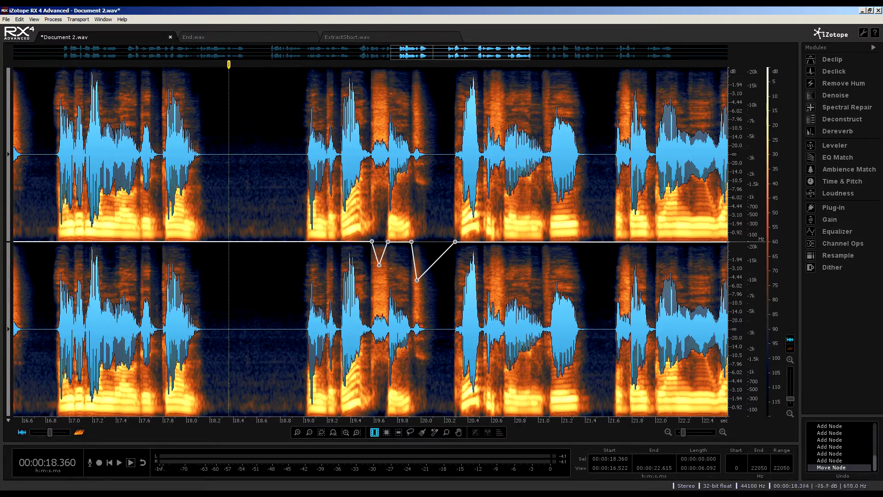
drag(428, 52, 465, 56)
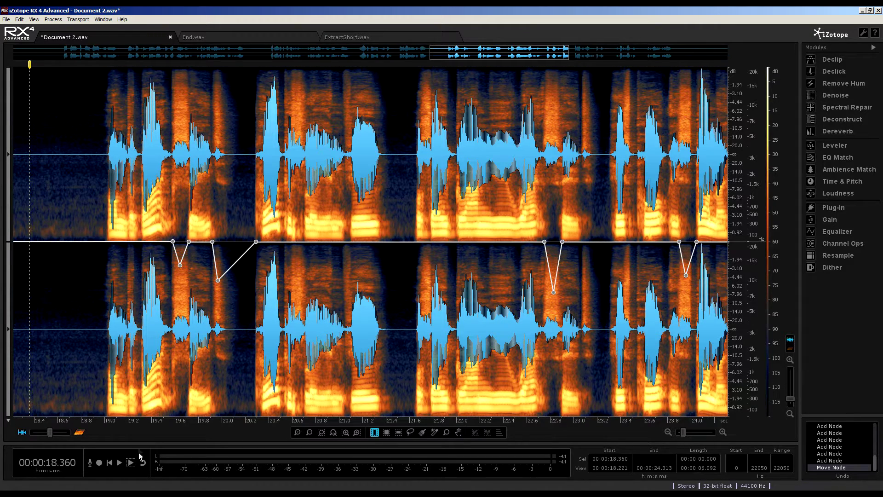
click(120, 462)
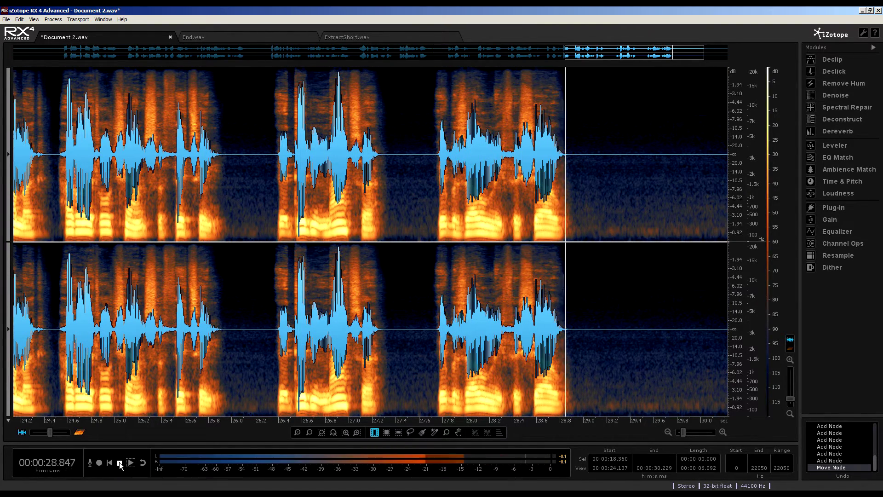
click(120, 462)
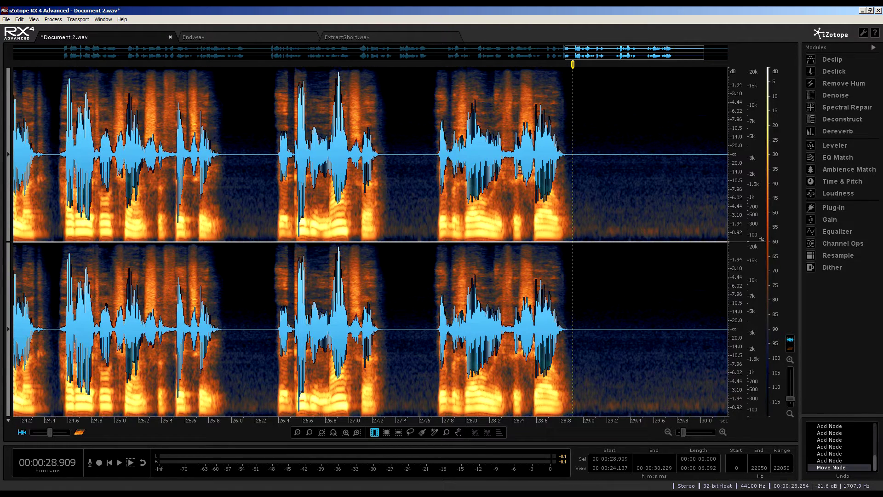
Add clip gain nodes on both sides of the sibilant near 28.5 seconds and pull the gain between them down.
click(526, 169)
scroll(523, 208, up, 3)
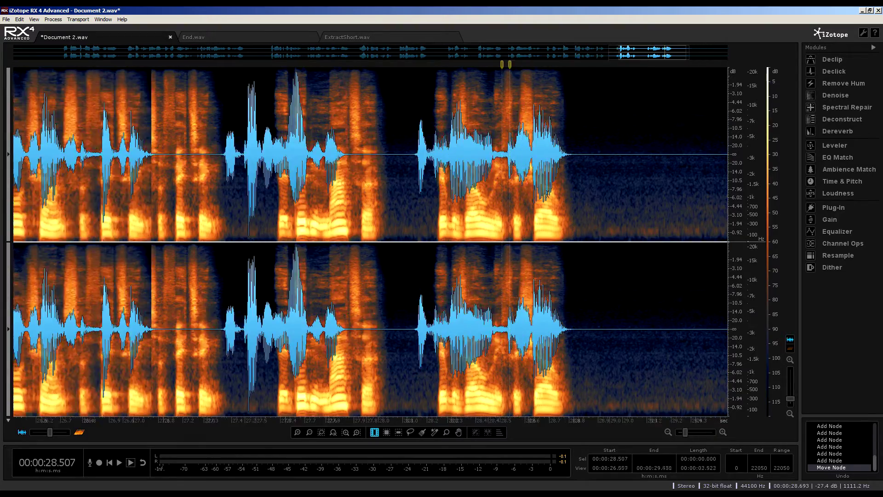
scroll(523, 208, up, 5)
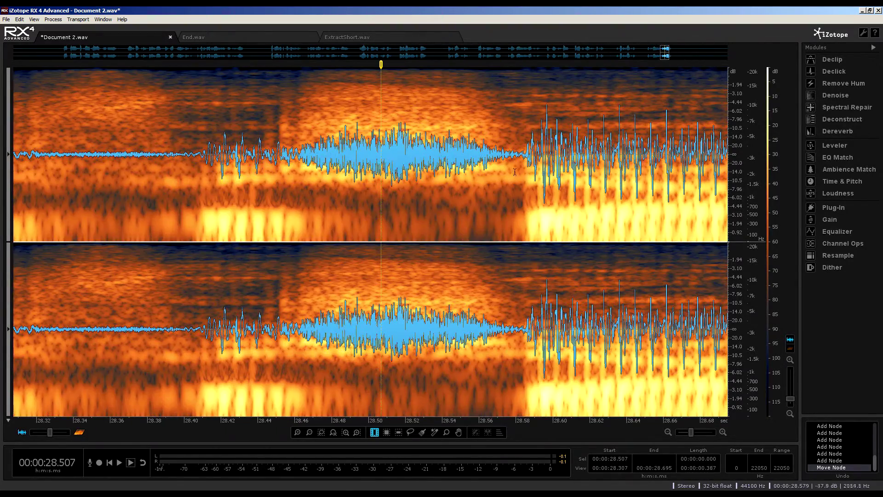
click(520, 241)
click(210, 241)
drag(394, 241, 395, 270)
click(419, 219)
scroll(418, 219, down, 5)
scroll(417, 220, down, 3)
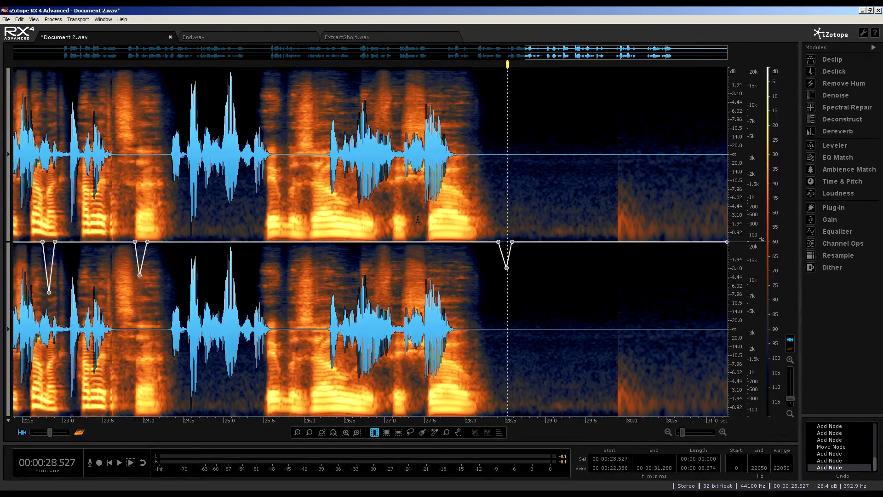
Play the last phrase from about 27.4 seconds to hear the new gain dip.
click(416, 194)
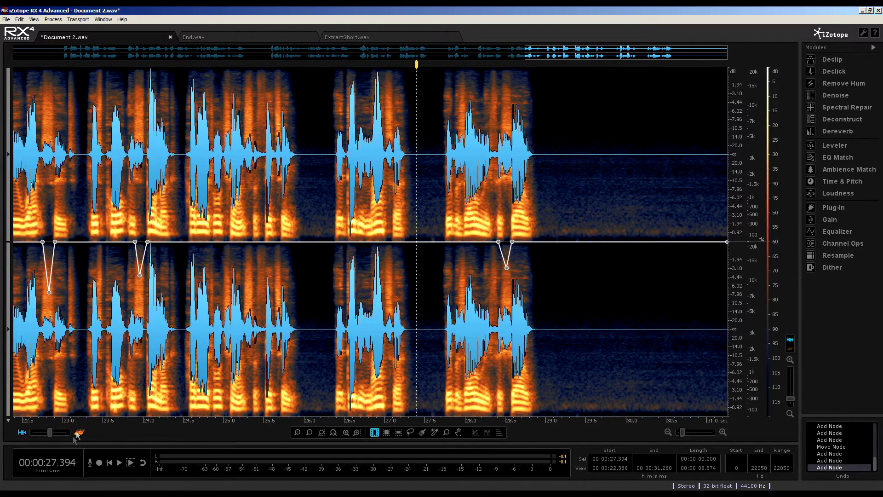
click(120, 462)
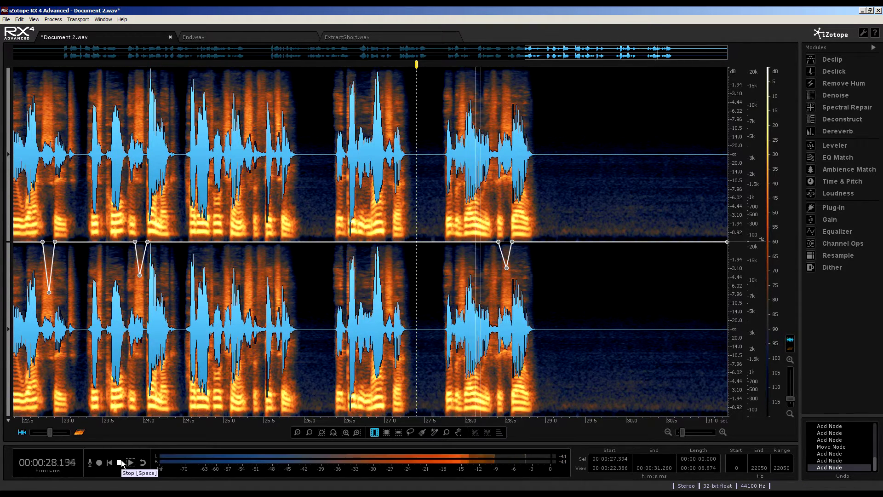
click(121, 462)
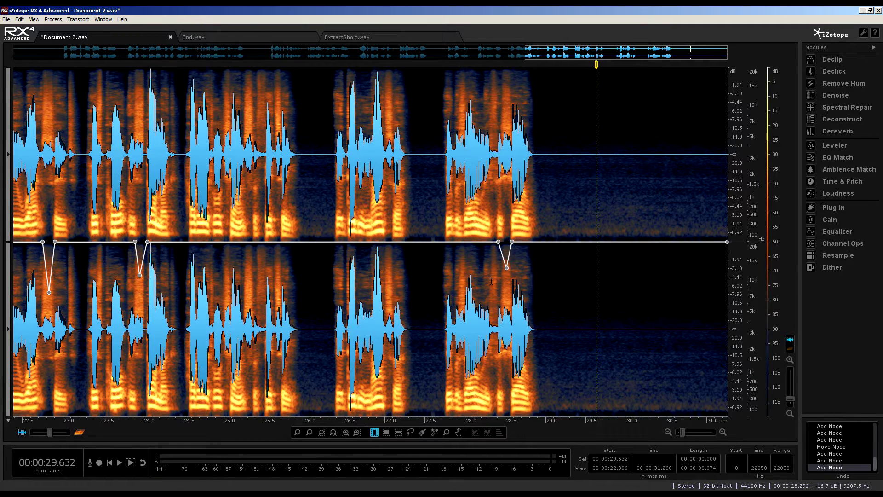
Deepen the clip gain dip near 28.5 seconds and audition it from about 27.6 and 26.2 seconds.
drag(506, 268, 505, 278)
click(430, 259)
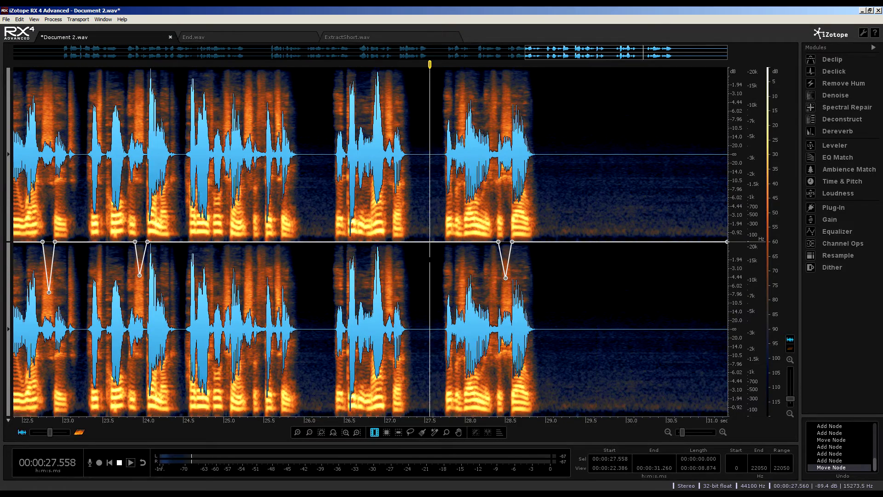
key(space)
key(space)
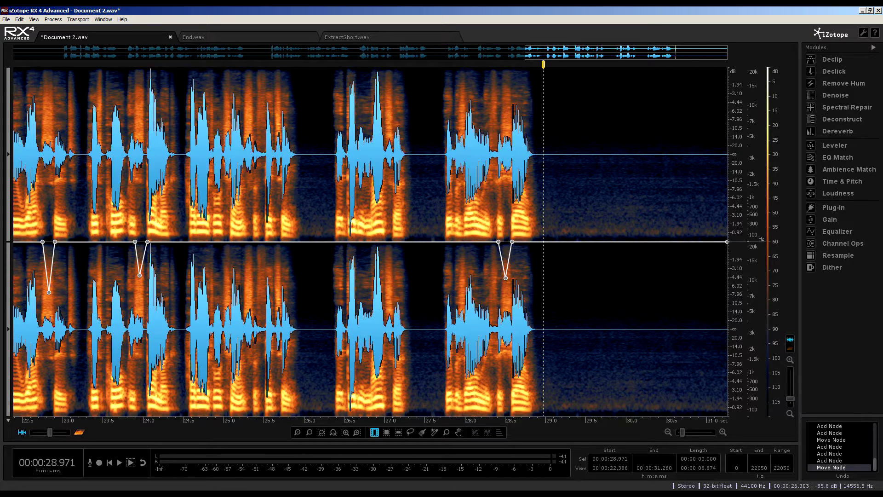
click(318, 88)
key(space)
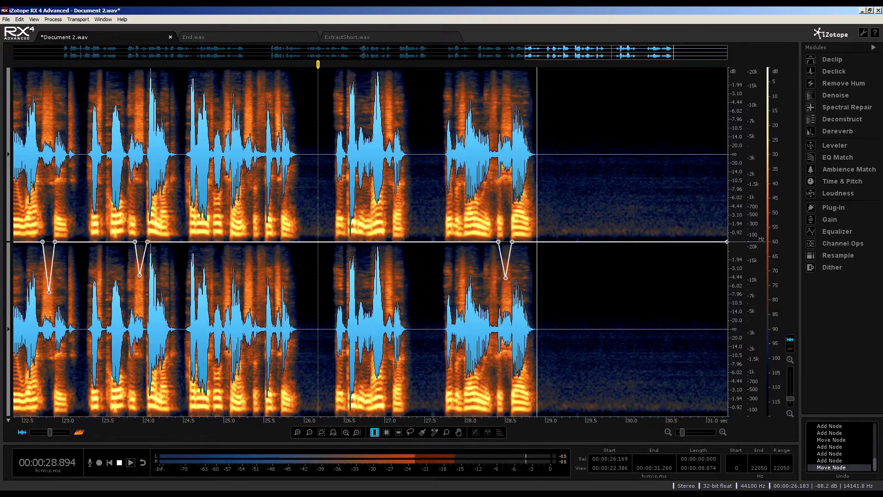
click(131, 456)
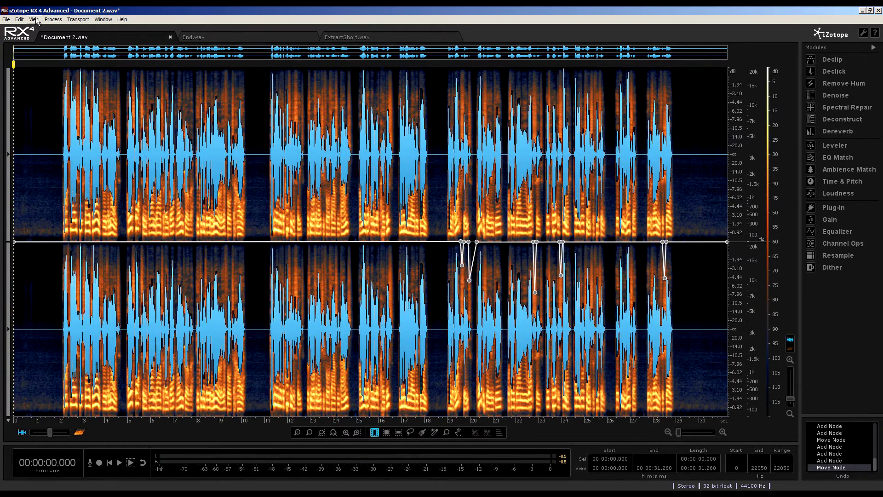
Hide the clip gain envelope.
click(36, 20)
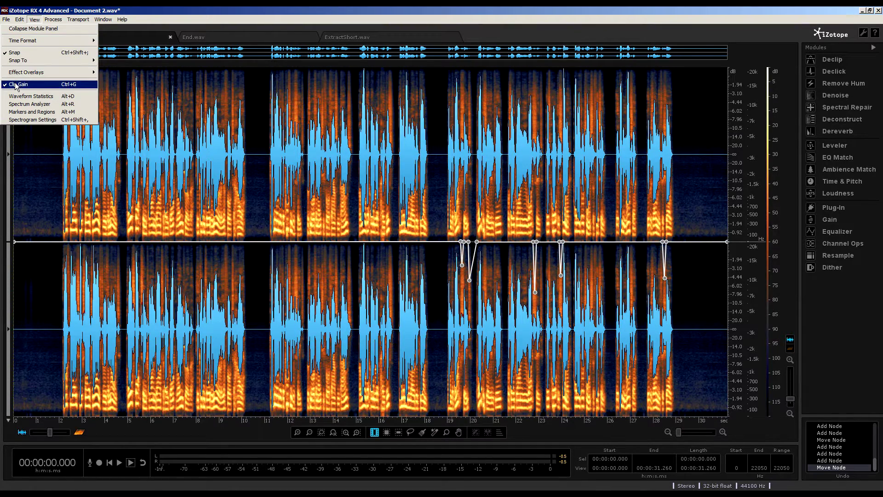
click(46, 90)
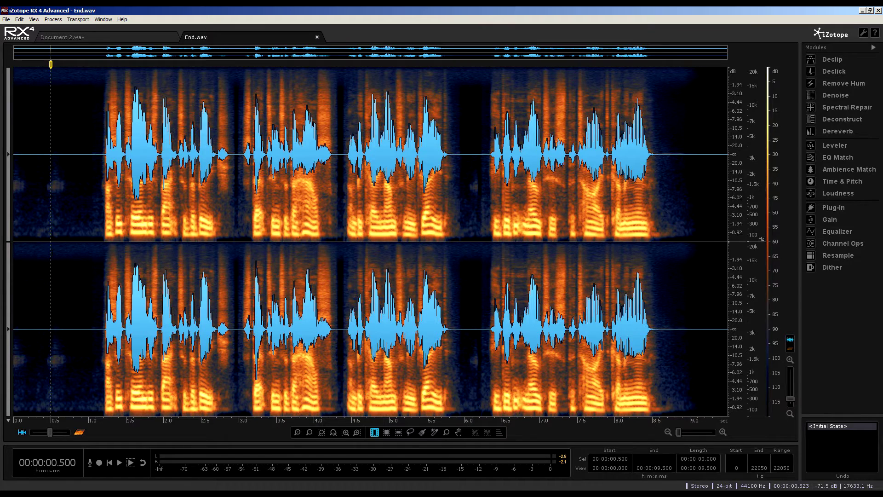
Play End.wav from 0.5 seconds to the end of its speech.
key(space)
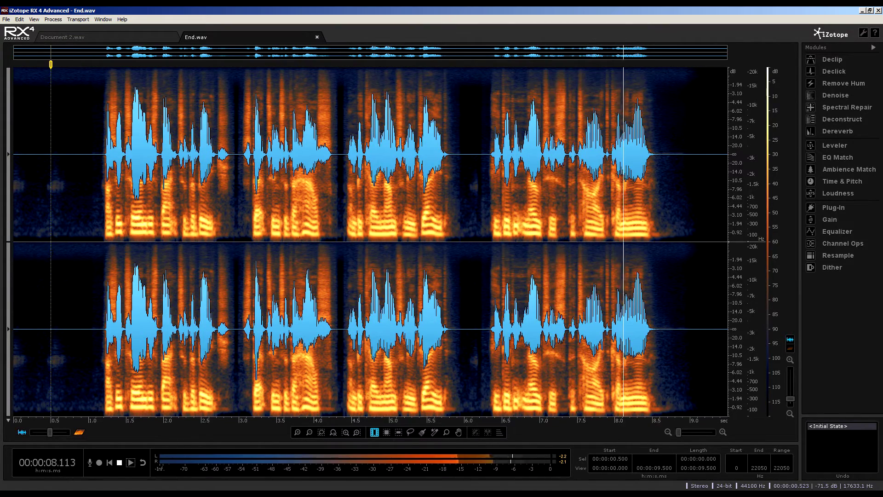
key(space)
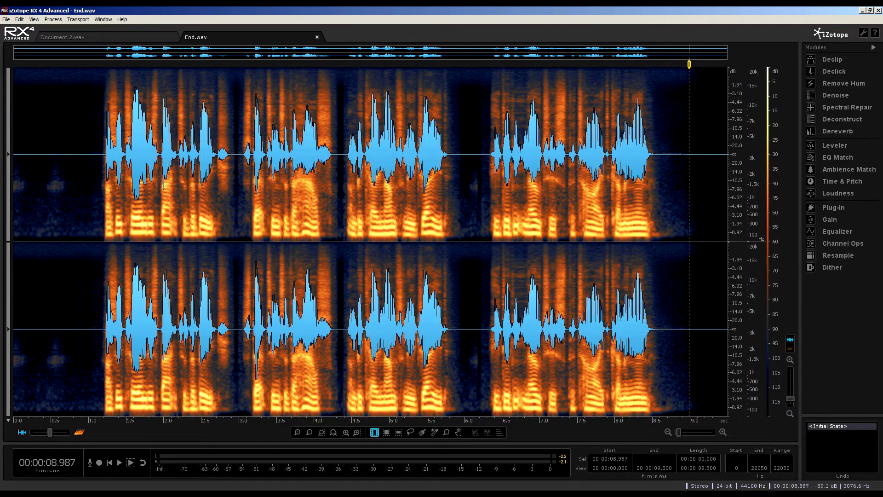
Learn the ambience of End.wav from about 6.2 to 9.1 seconds with Ambience Match, and close that file.
drag(700, 177, 477, 181)
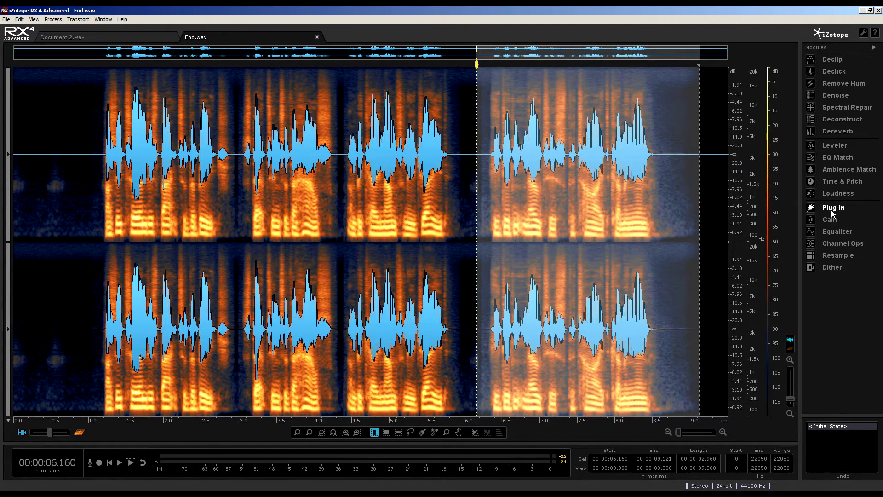
click(837, 172)
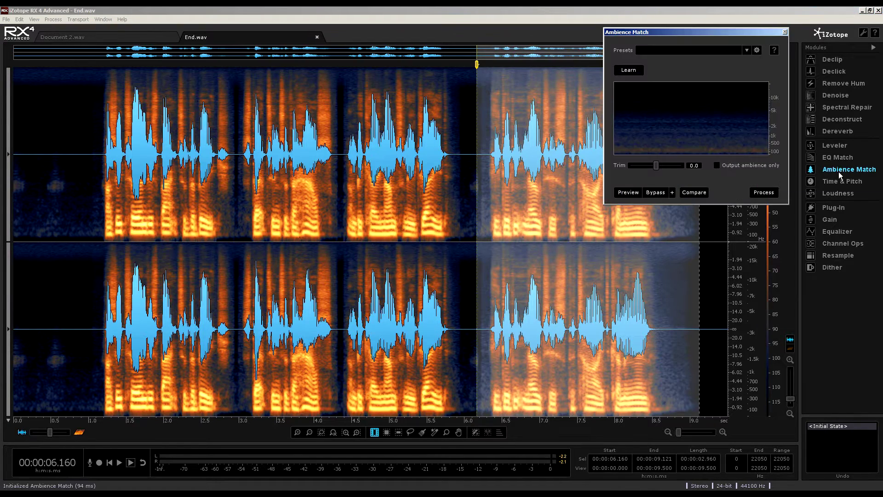
click(629, 70)
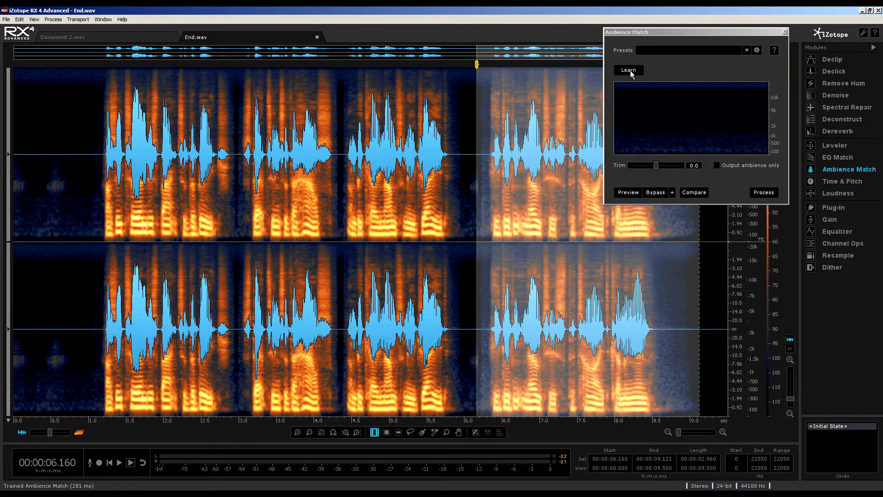
click(544, 223)
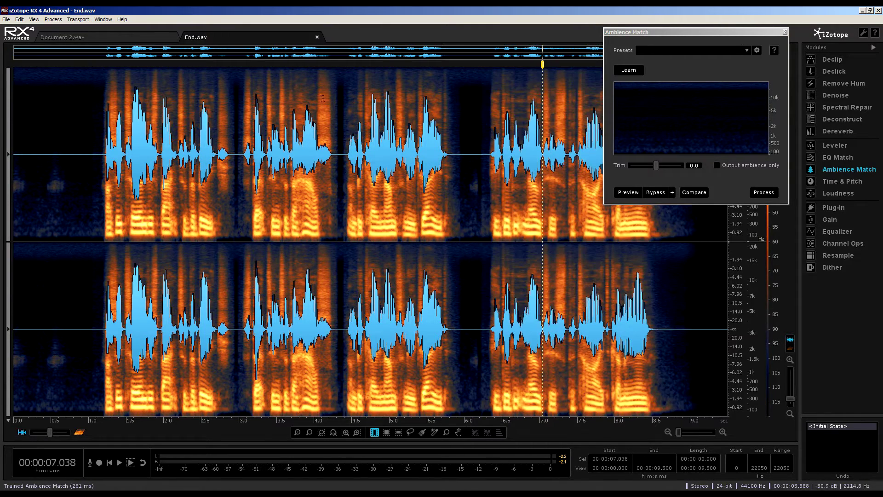
click(317, 37)
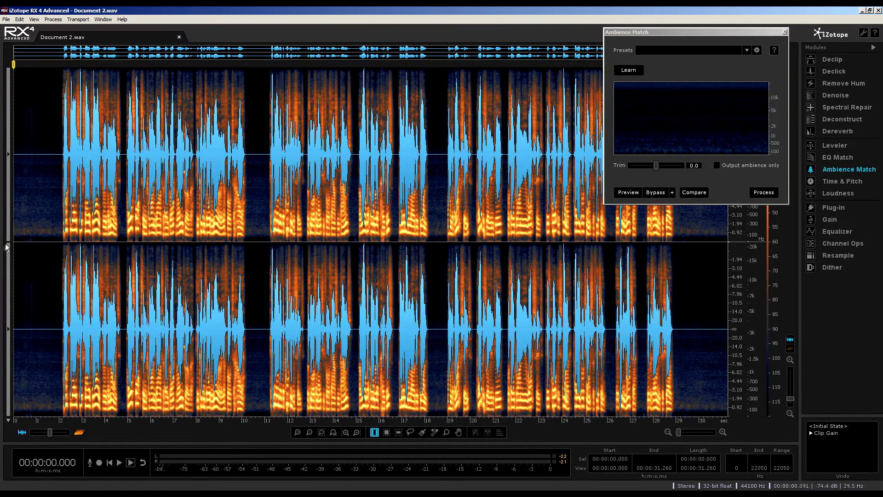
Play the opening of Document 2.wav from about 0.3 seconds to hear its original ambience.
click(21, 239)
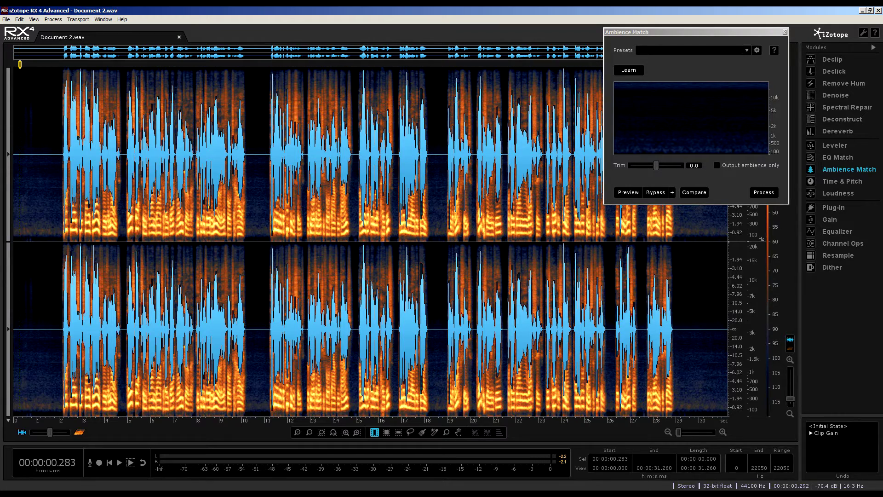
key(space)
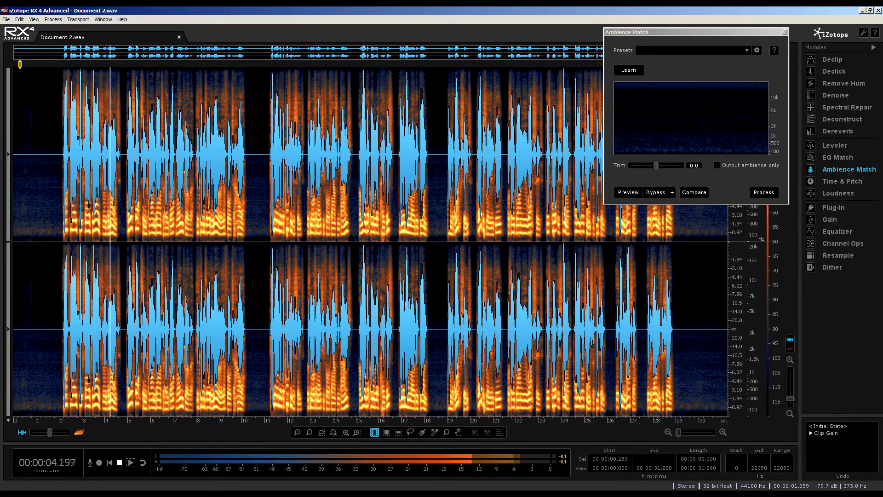
key(space)
Process all of Document 2.wav with the learned Ambience Match profile at a trim of 0.0, and close the module.
click(45, 225)
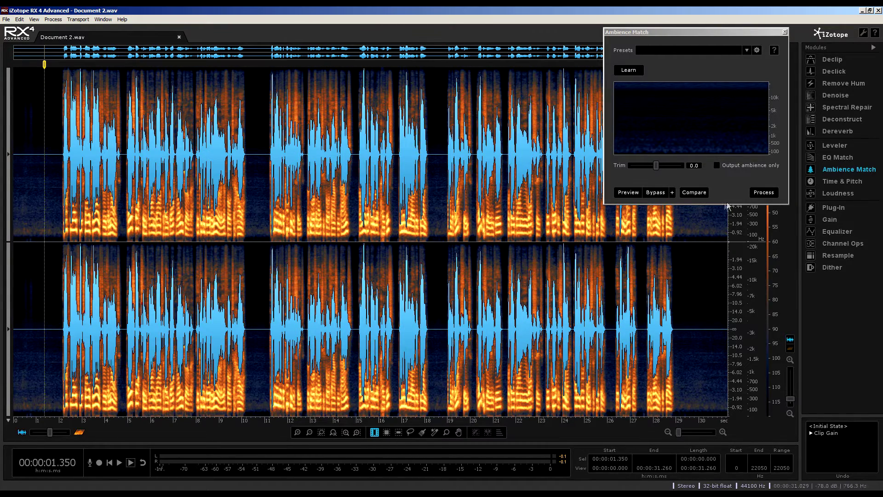
click(764, 192)
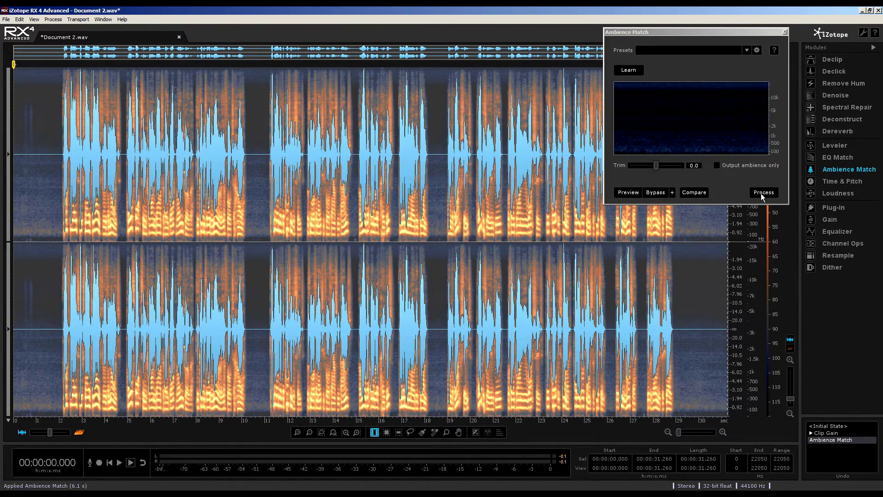
click(835, 173)
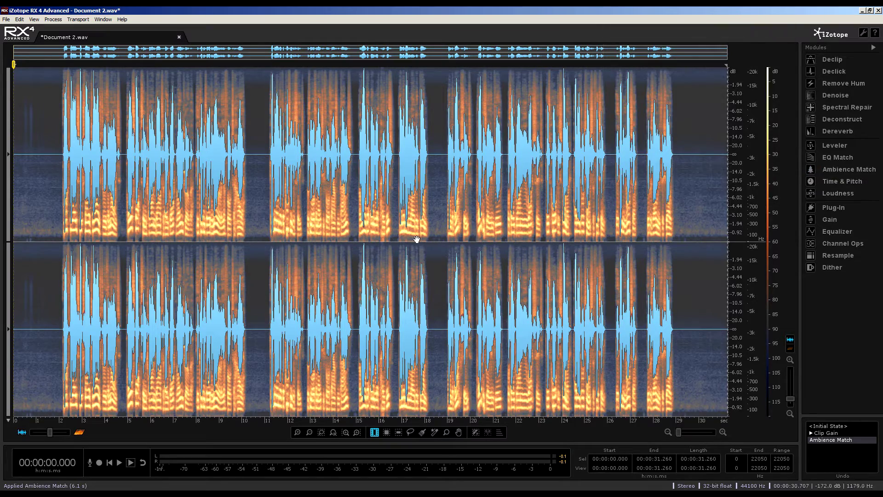
Play the processed Document 2.wav from 1.0 second to review the result.
click(37, 243)
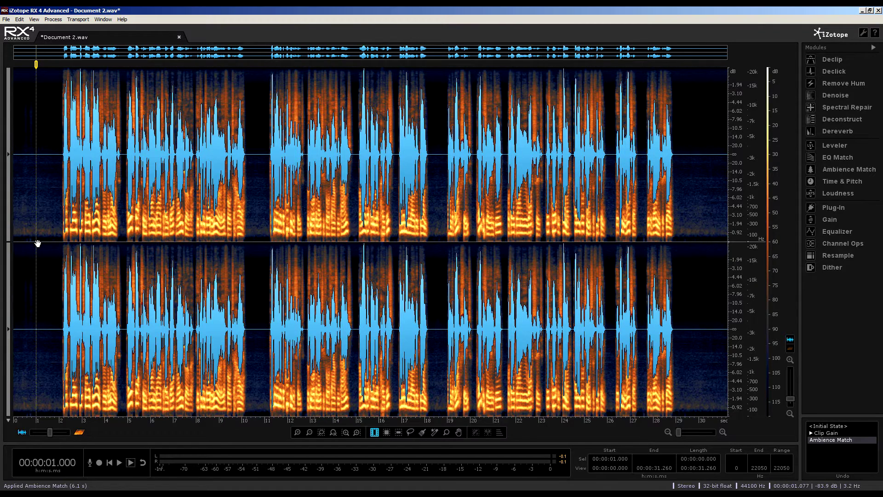
key(space)
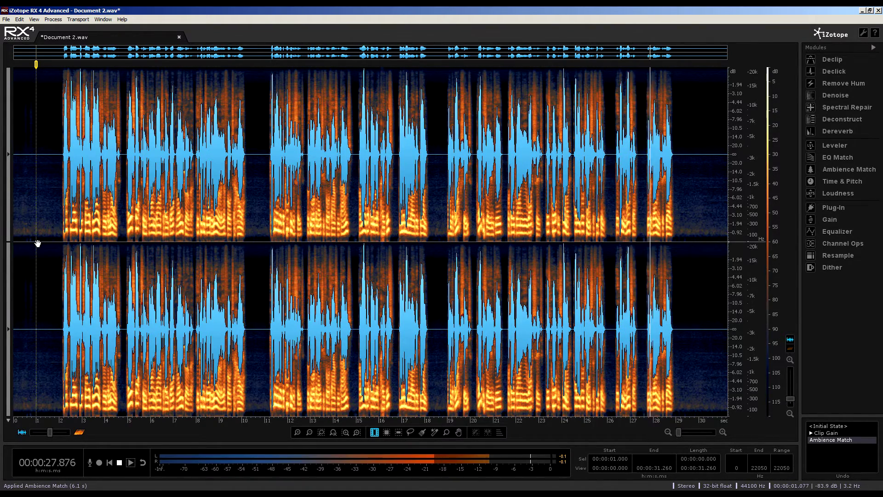
Stop the Document 2.wav playback, play AHWA1.WAV from its start to hear its ambience, and rewind it to the beginning.
key(space)
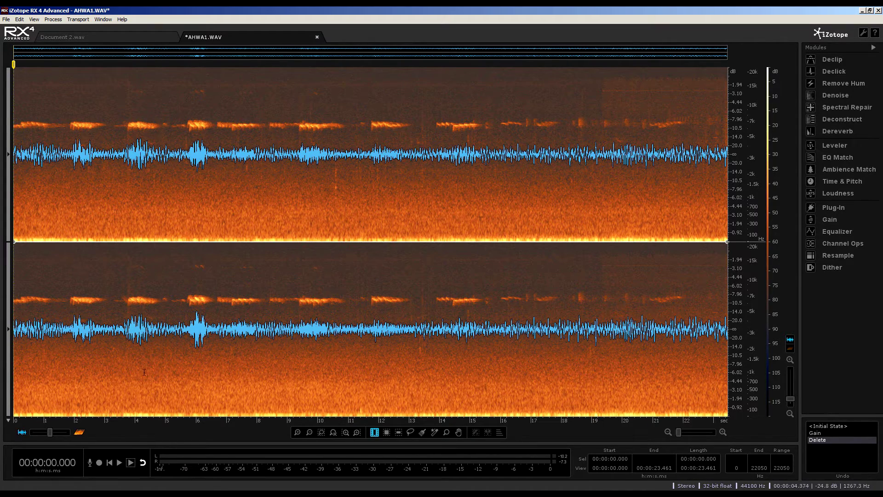
click(119, 462)
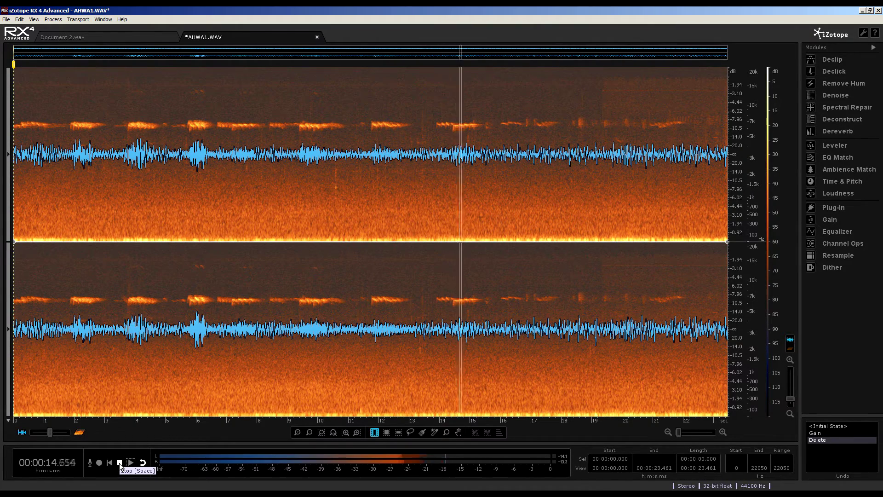
click(119, 462)
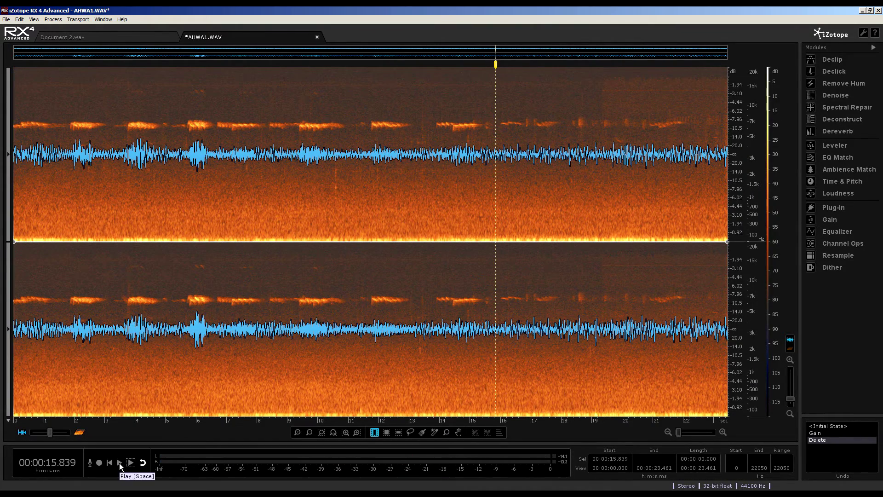
click(110, 463)
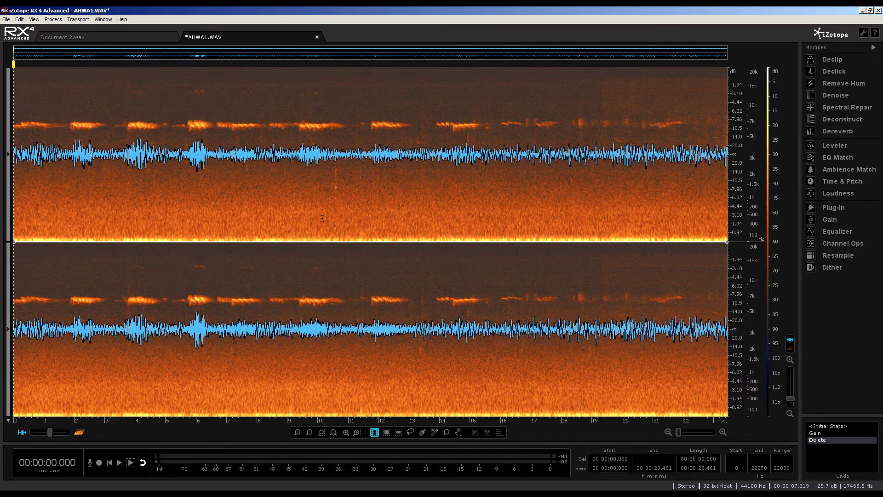
Learn the ambience of the entire AHWA1.WAV with Ambience Match and preview the first few seconds at a trim of 0.0.
click(851, 168)
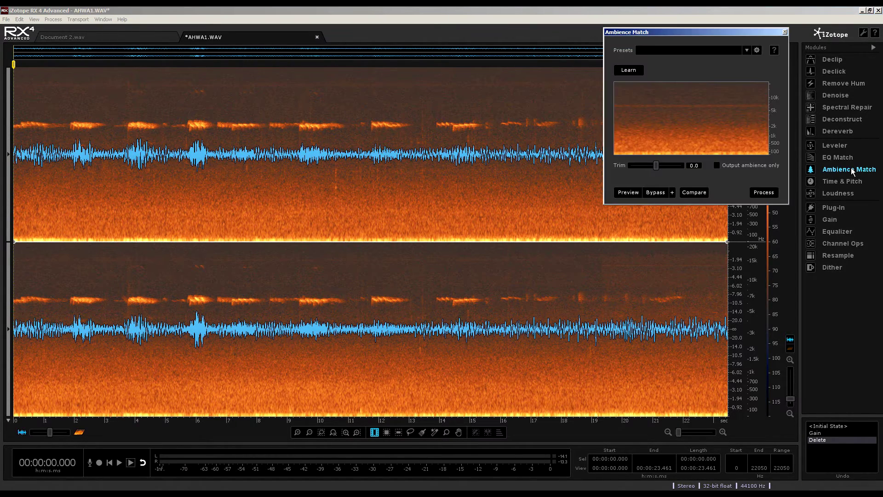
click(628, 71)
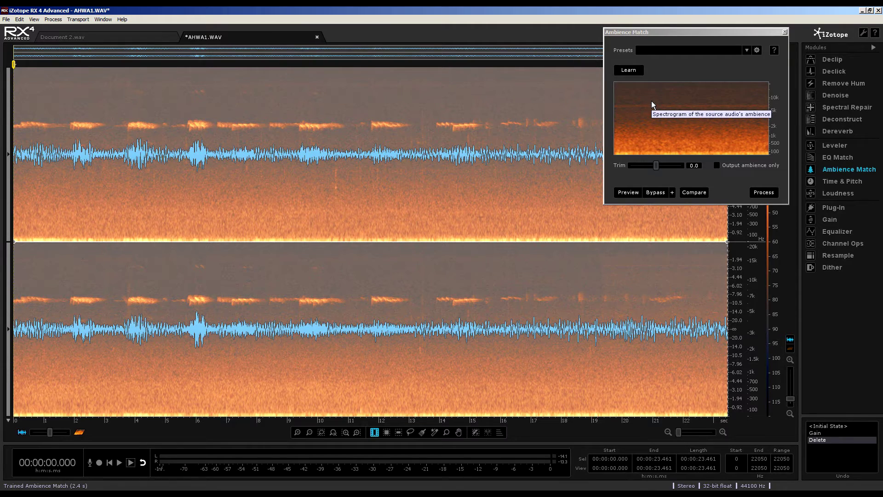
click(628, 192)
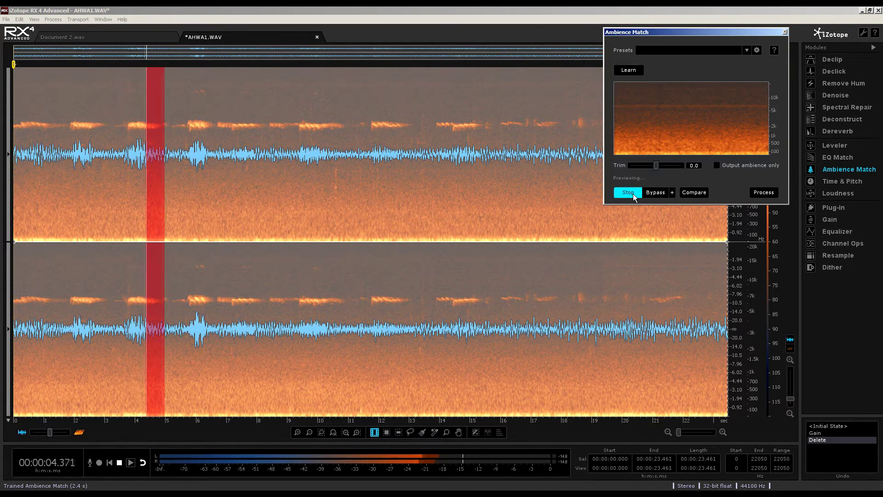
click(628, 192)
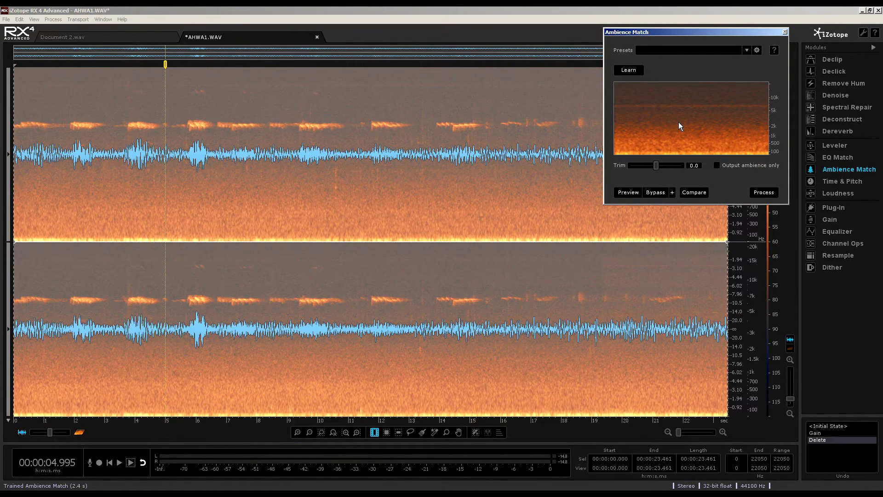
Leave the Ambience Match trim at 0.0 and close AHWA1.WAV without saving it.
click(656, 166)
click(317, 36)
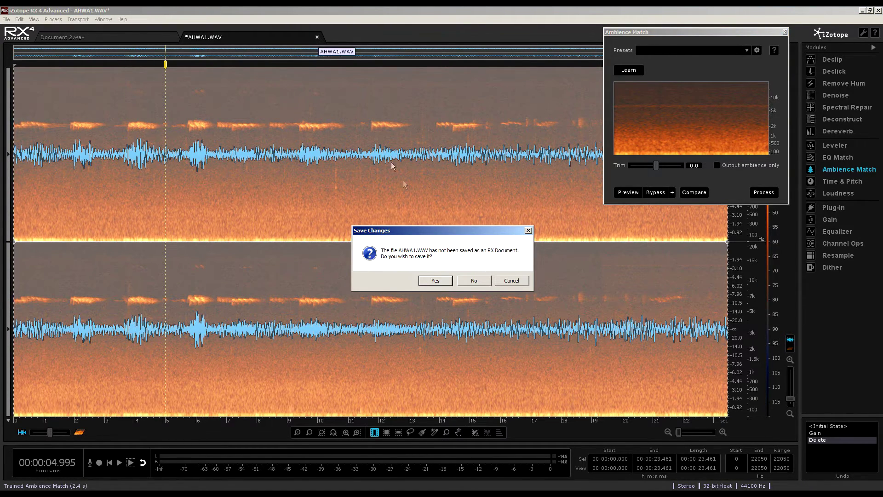
click(473, 280)
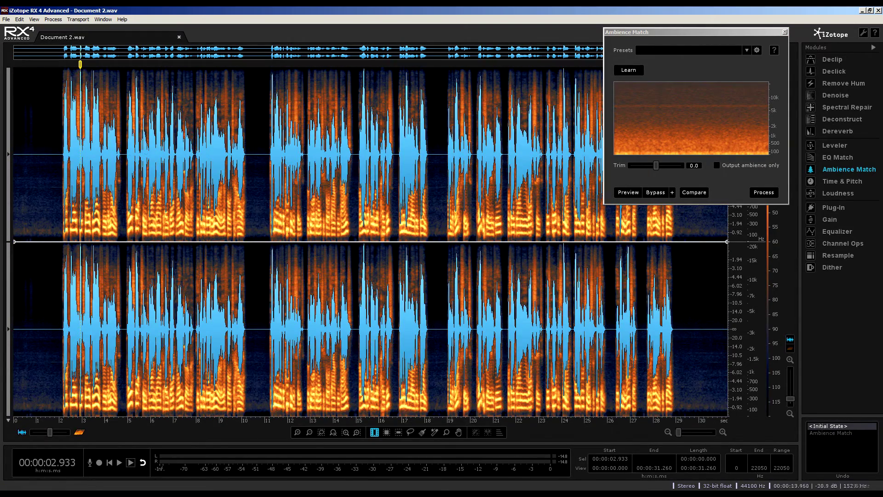
Play the unprocessed Document 2.wav from about 1.4 seconds to hear its original ambience.
click(44, 195)
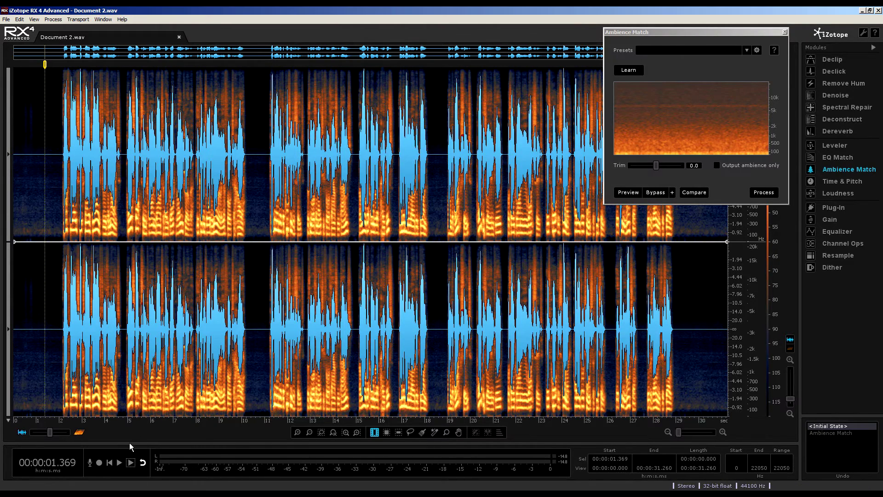
click(119, 463)
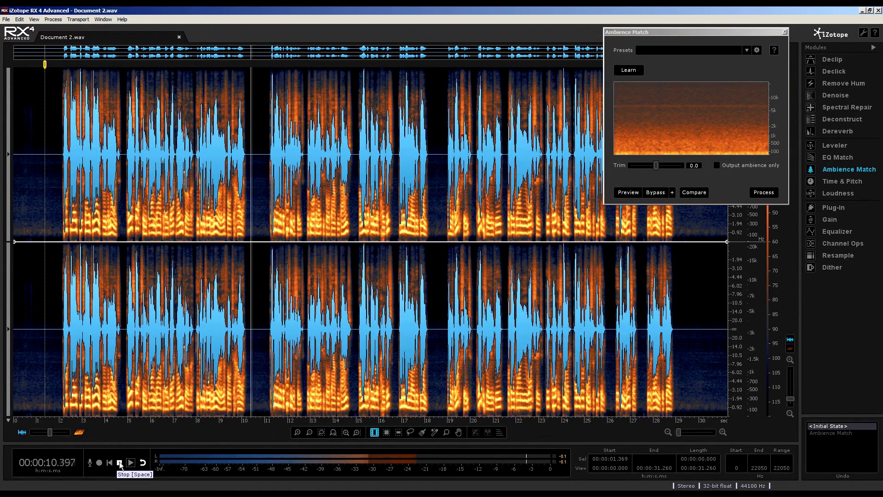
click(119, 462)
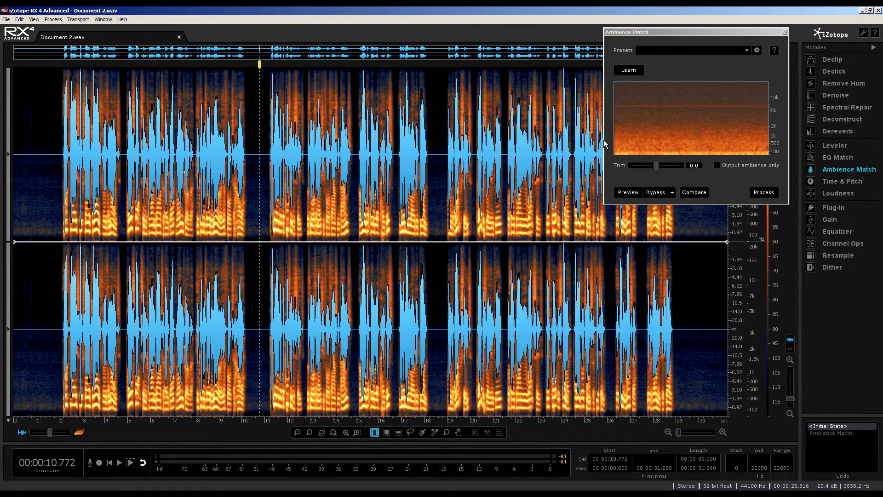
Process all of Document 2.wav with the ambience learned from AHWA1.WAV at a trim of 0.0, and close the module.
click(635, 43)
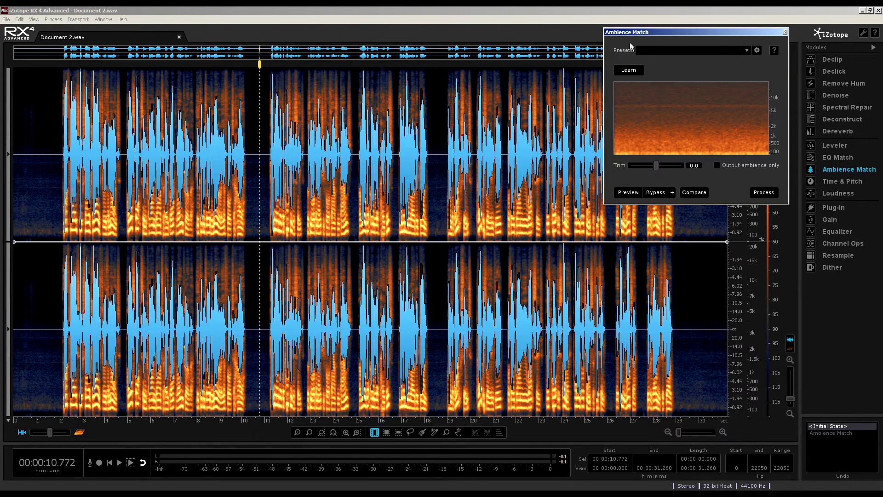
click(763, 192)
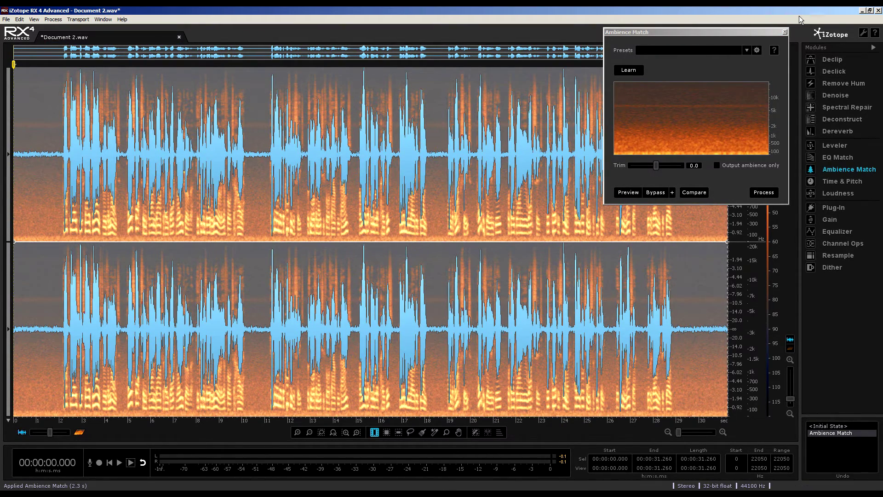
click(785, 31)
Play the newly processed Document 2.wav from about 10.7 seconds to review the added ambience, and return to the start.
click(258, 272)
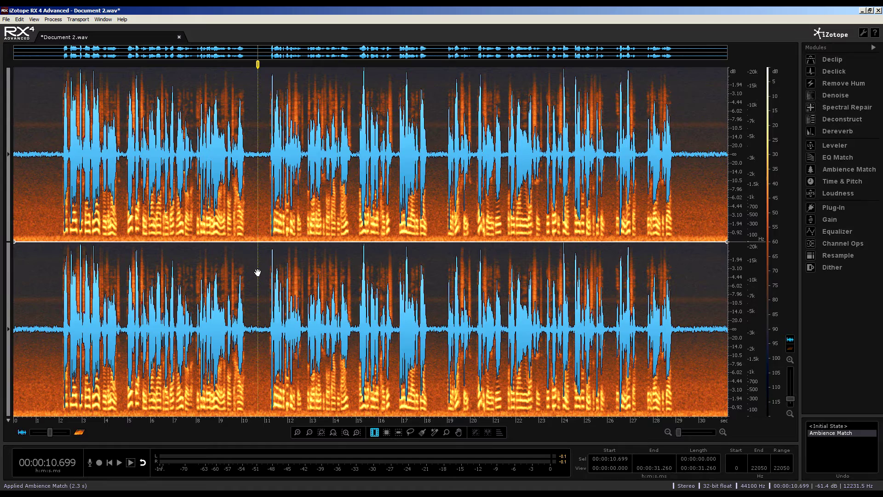
click(119, 462)
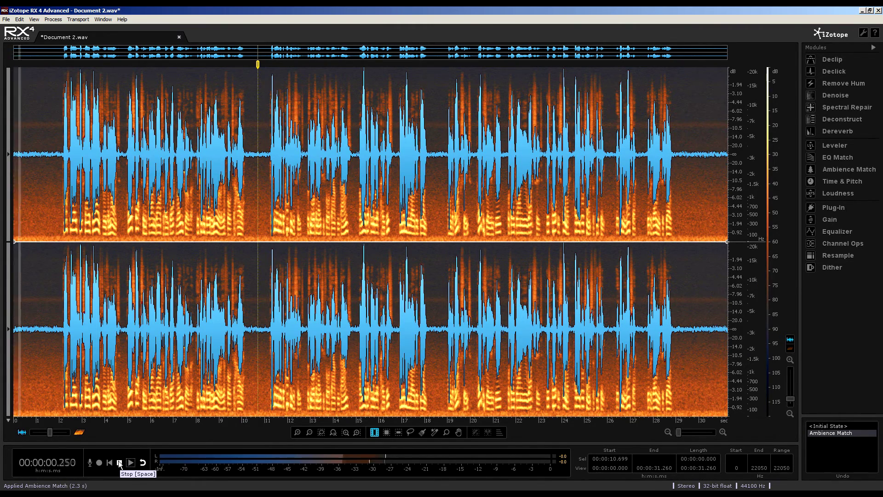
click(119, 463)
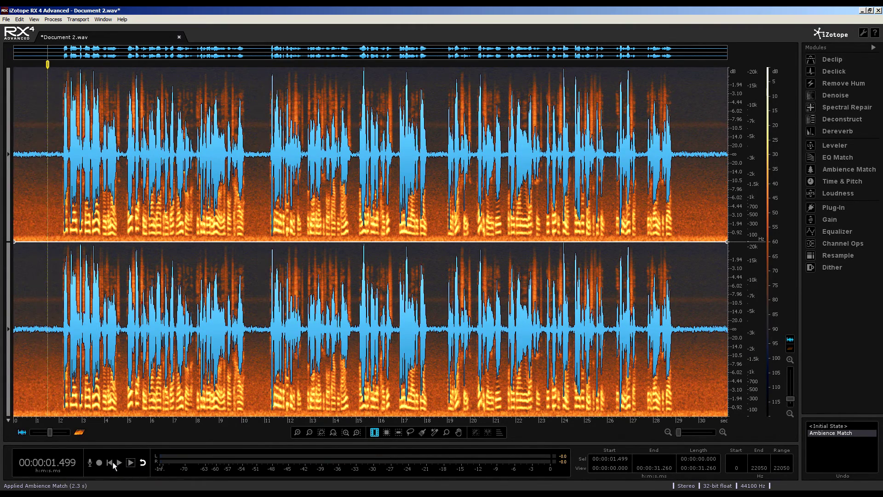
click(109, 462)
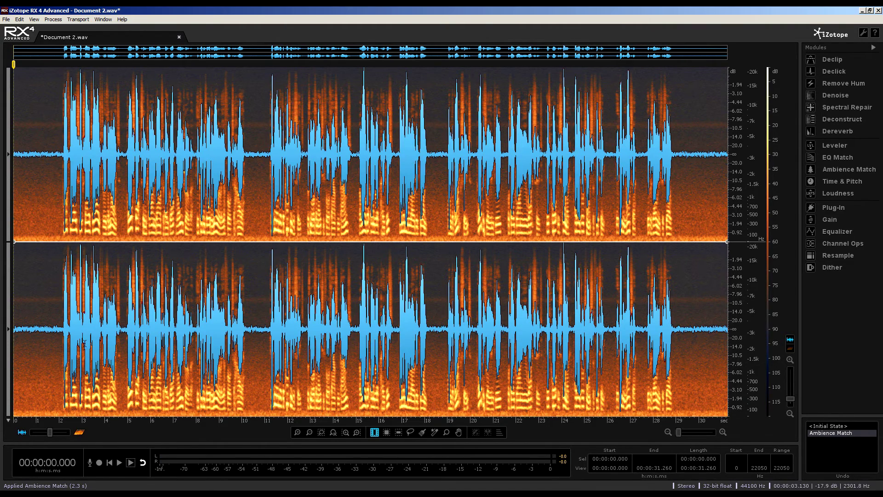